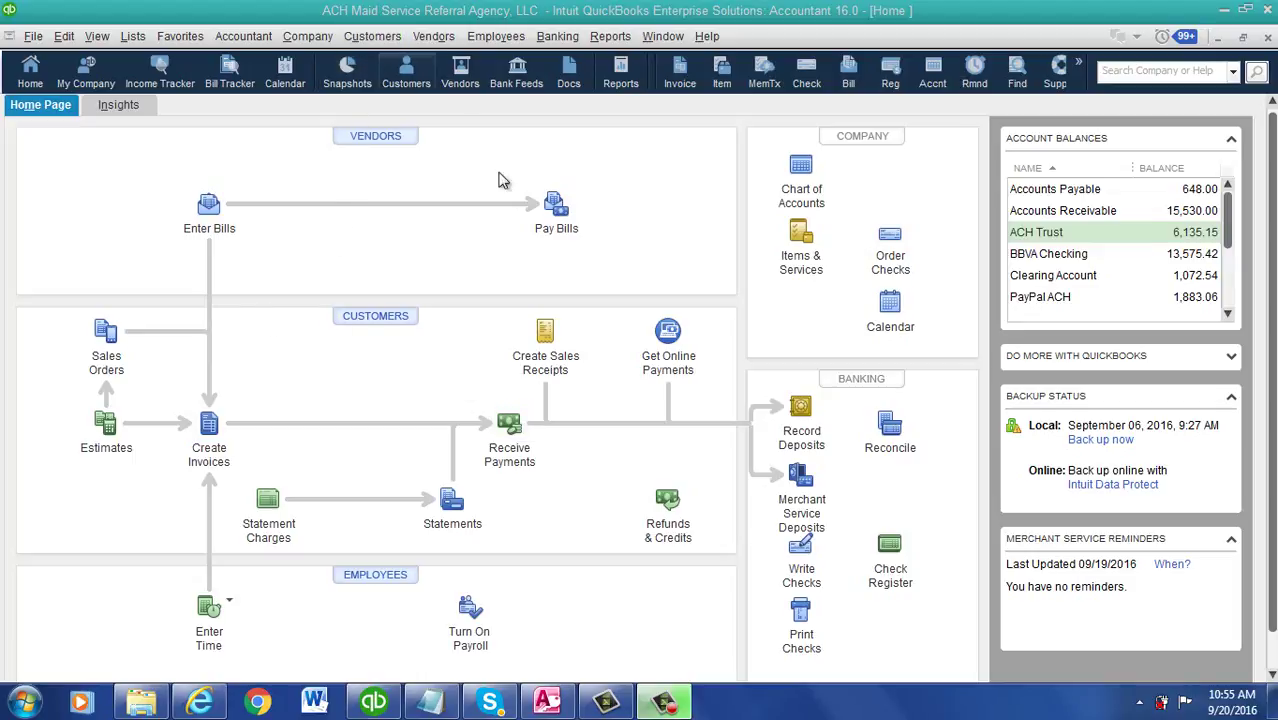
pyautogui.click(384, 319)
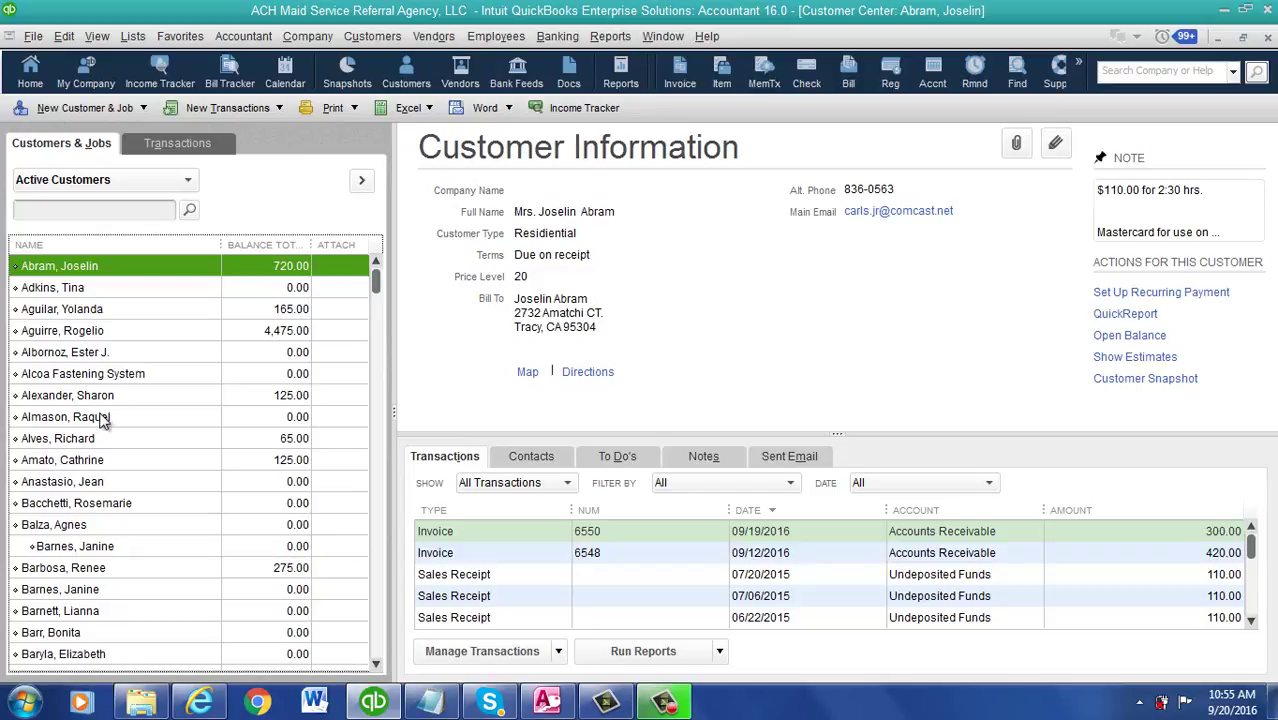
pyautogui.click(104, 332)
pyautogui.rightClick(105, 337)
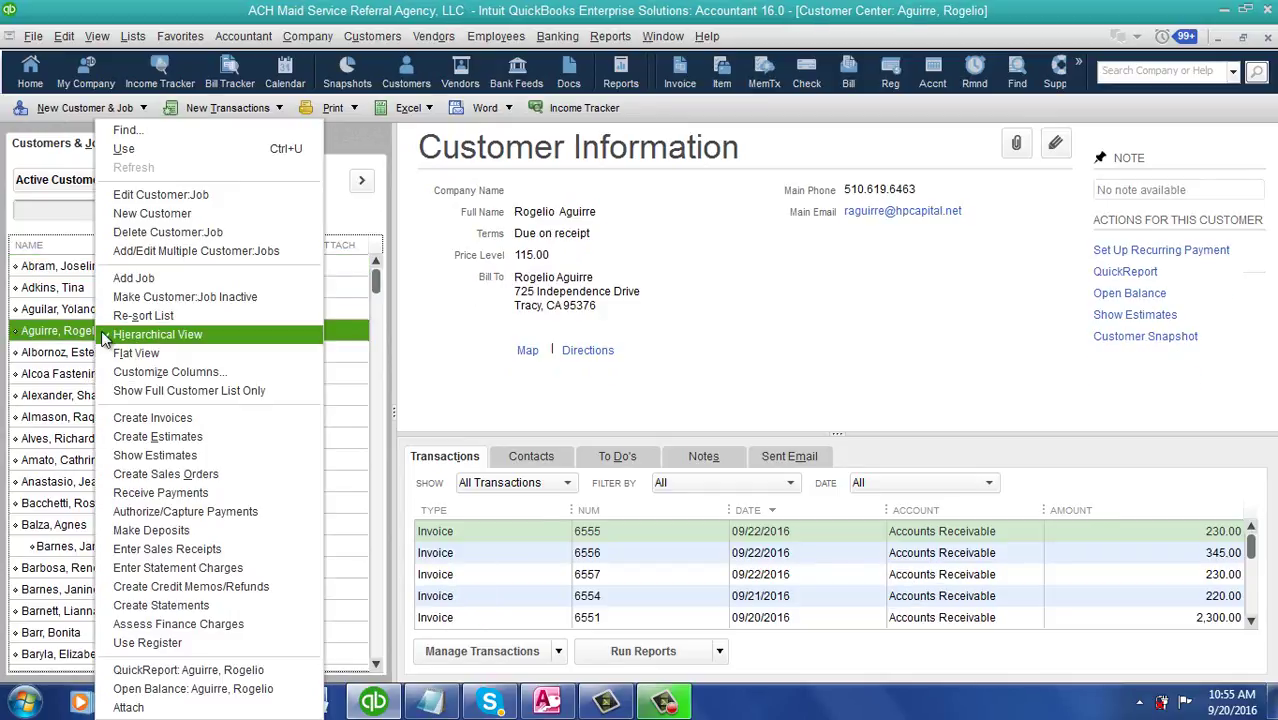
pyautogui.click(178, 192)
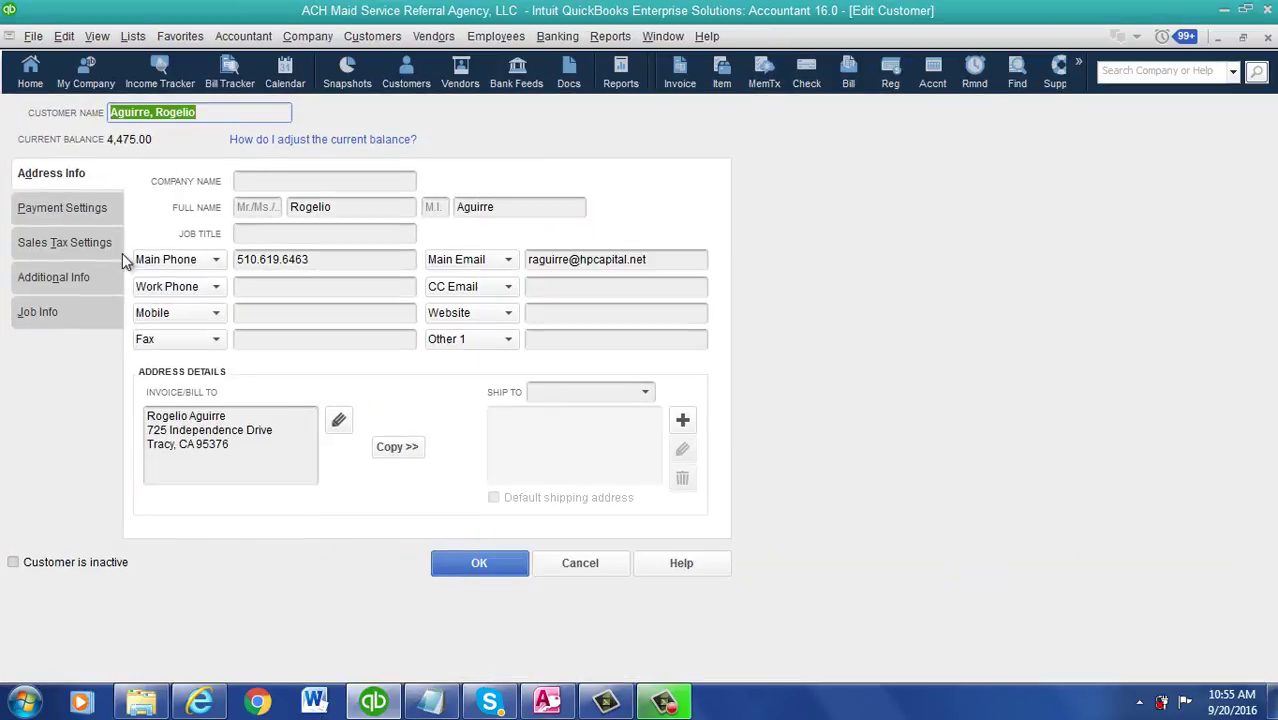
pyautogui.click(81, 278)
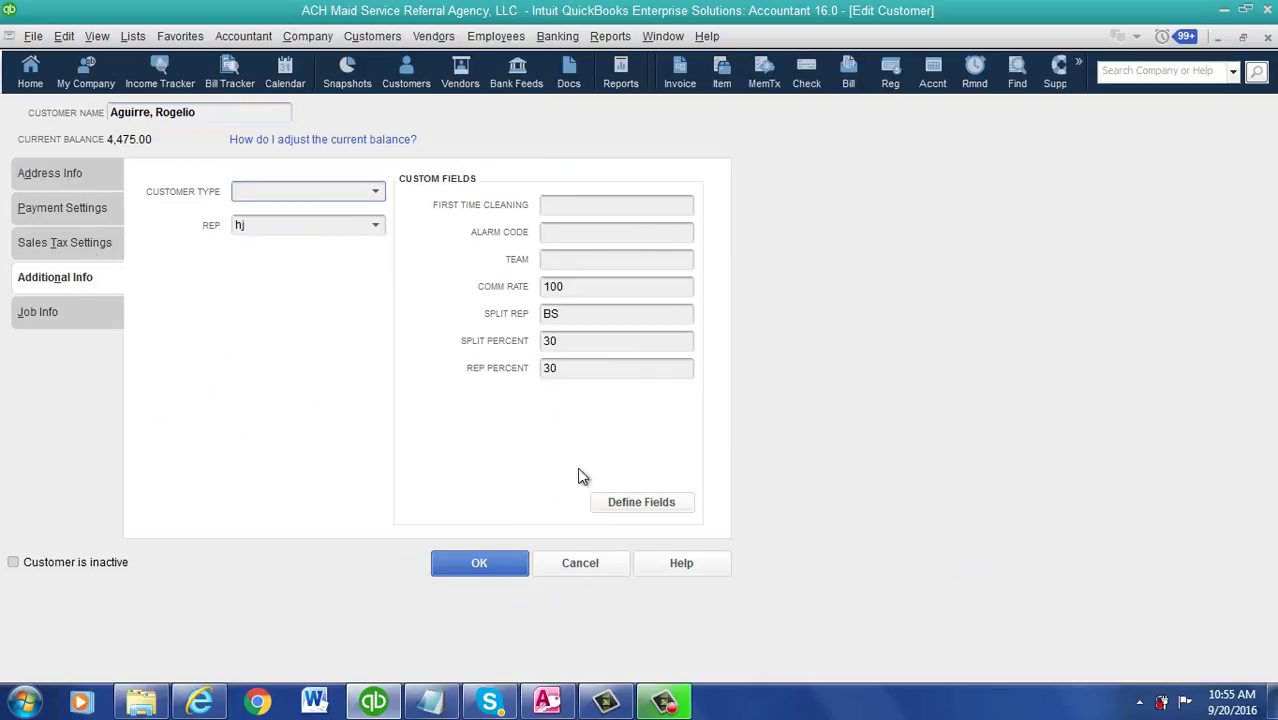
pyautogui.click(639, 506)
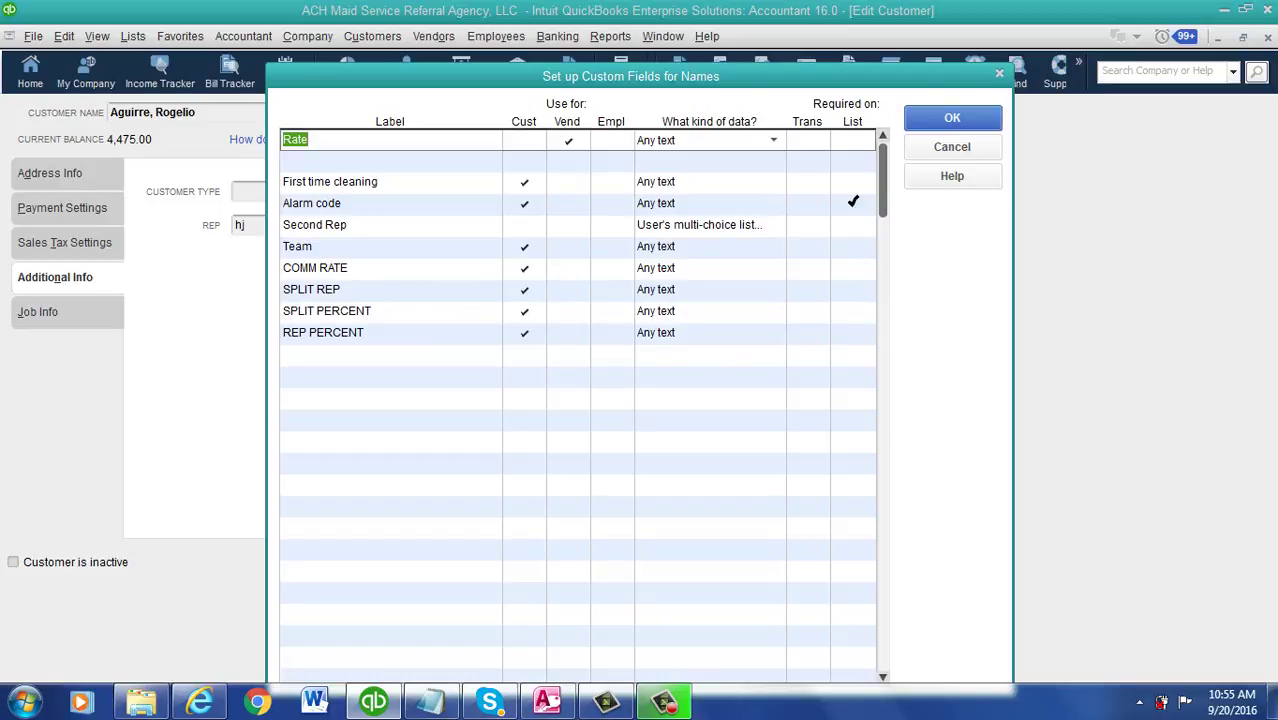
pyautogui.click(952, 118)
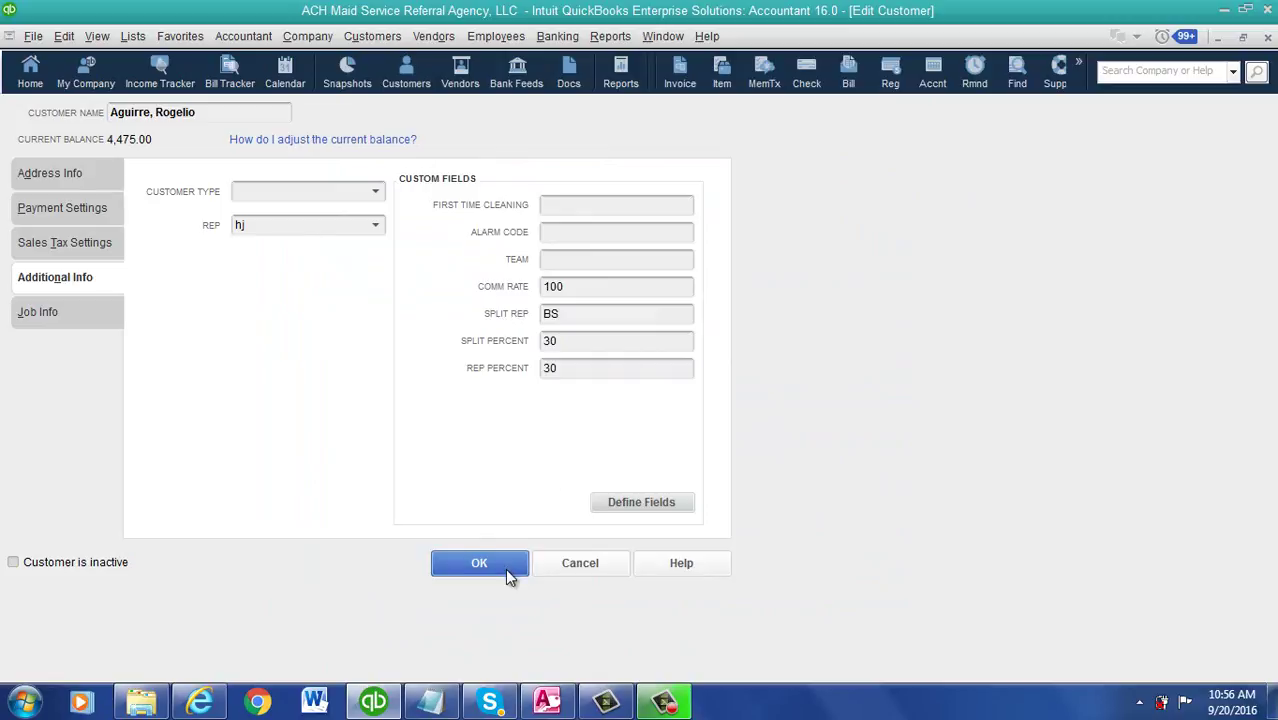
pyautogui.click(479, 563)
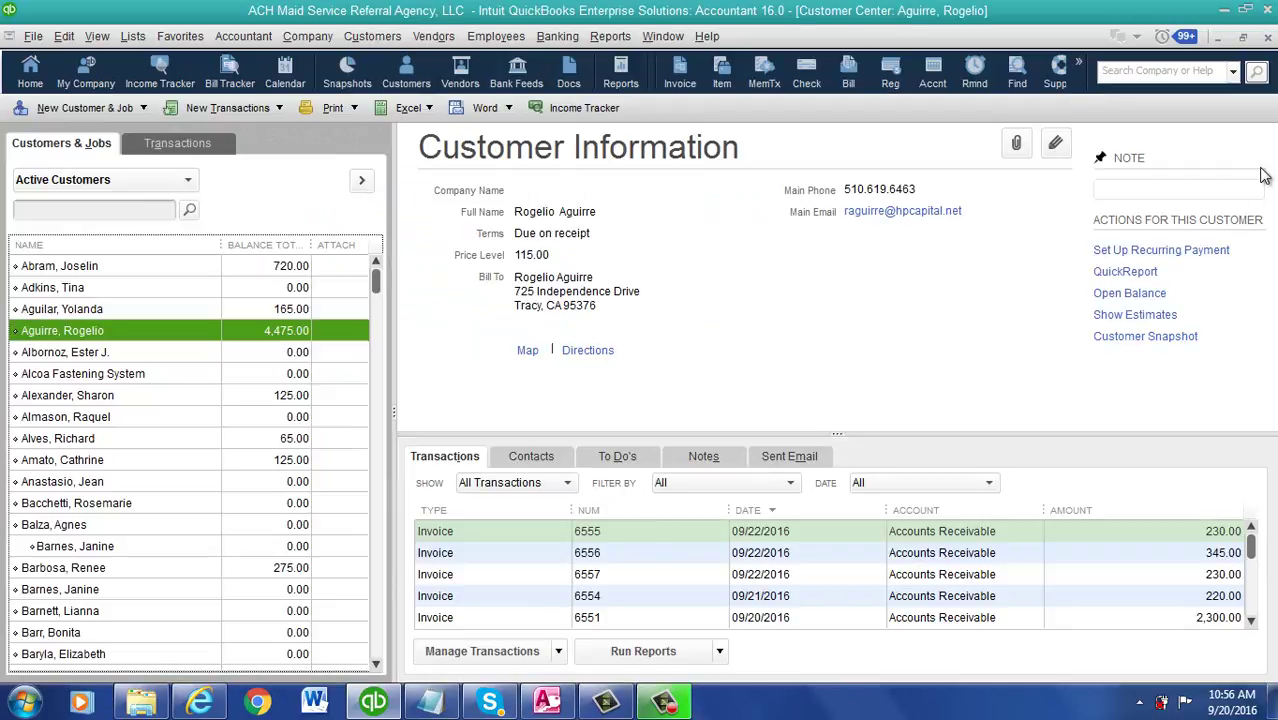
pyautogui.click(1268, 37)
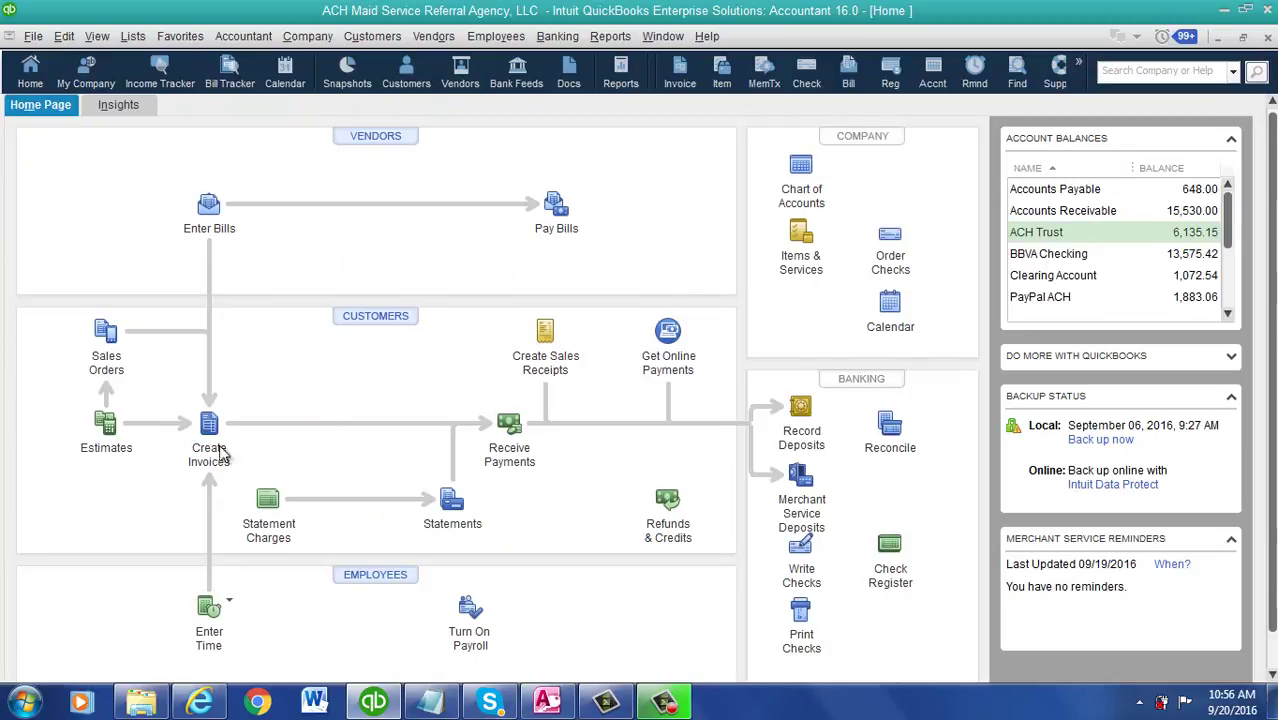
pyautogui.click(210, 432)
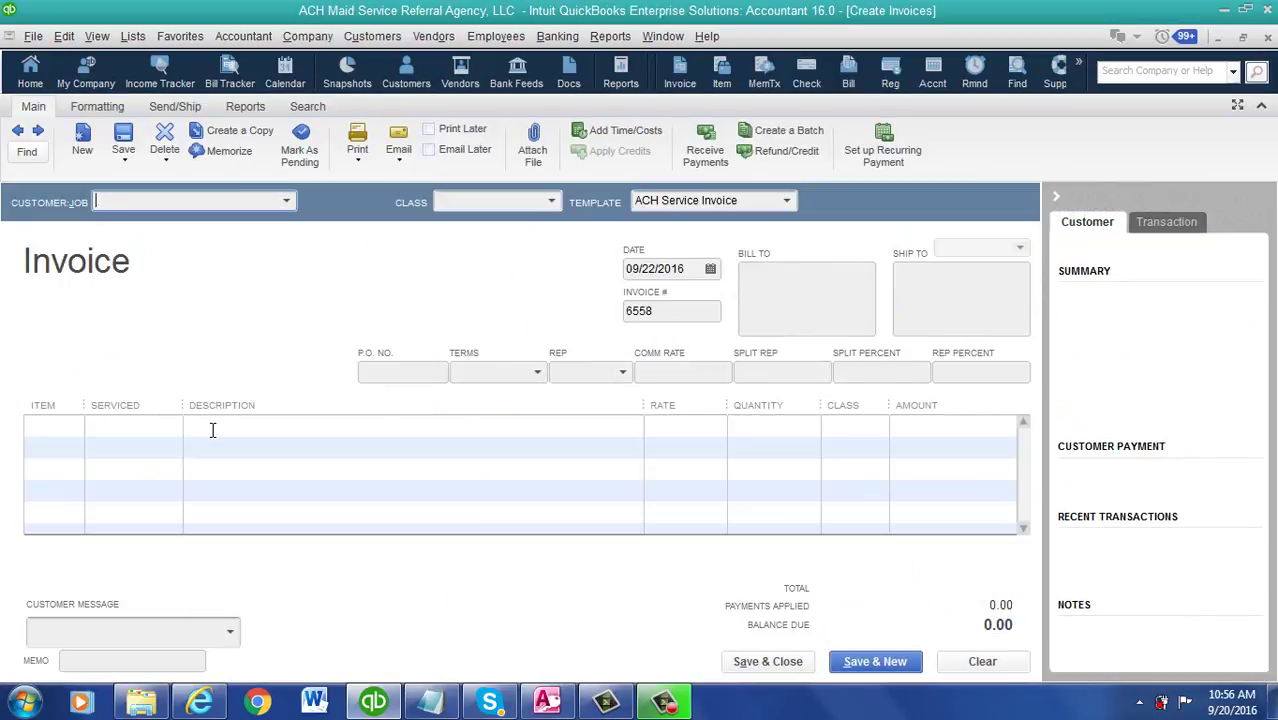
pyautogui.click(286, 202)
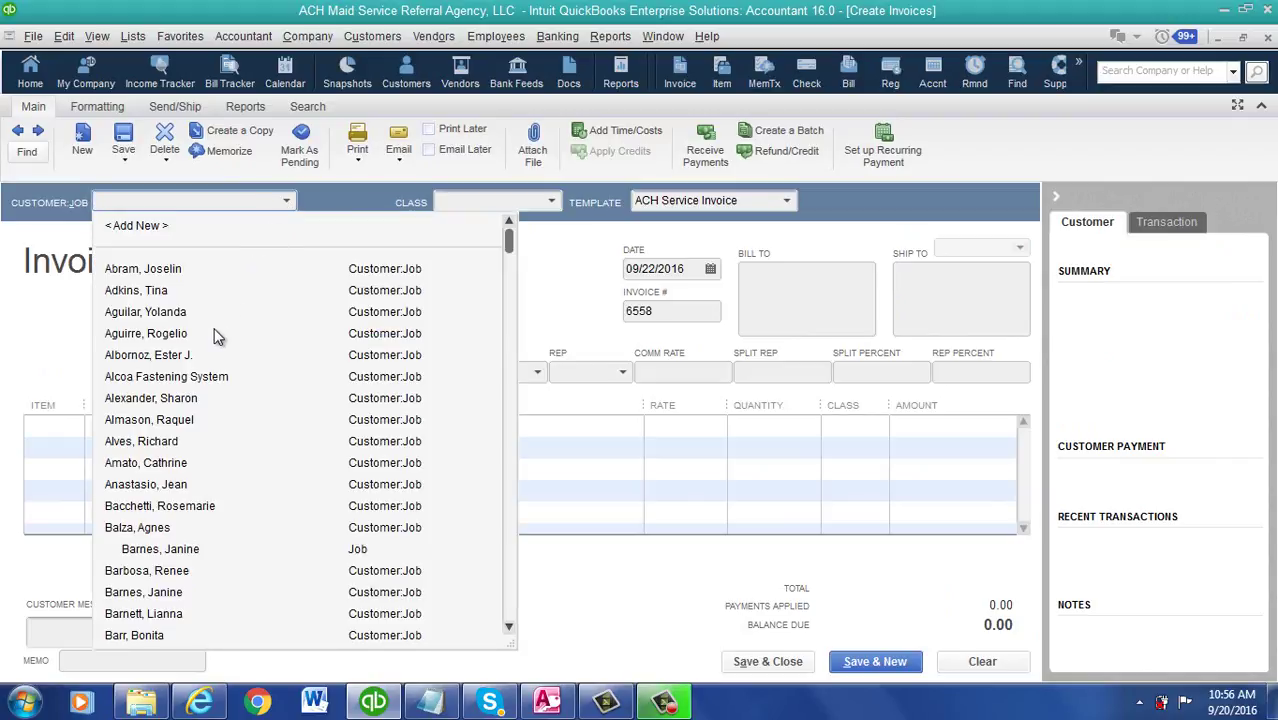
pyautogui.click(207, 335)
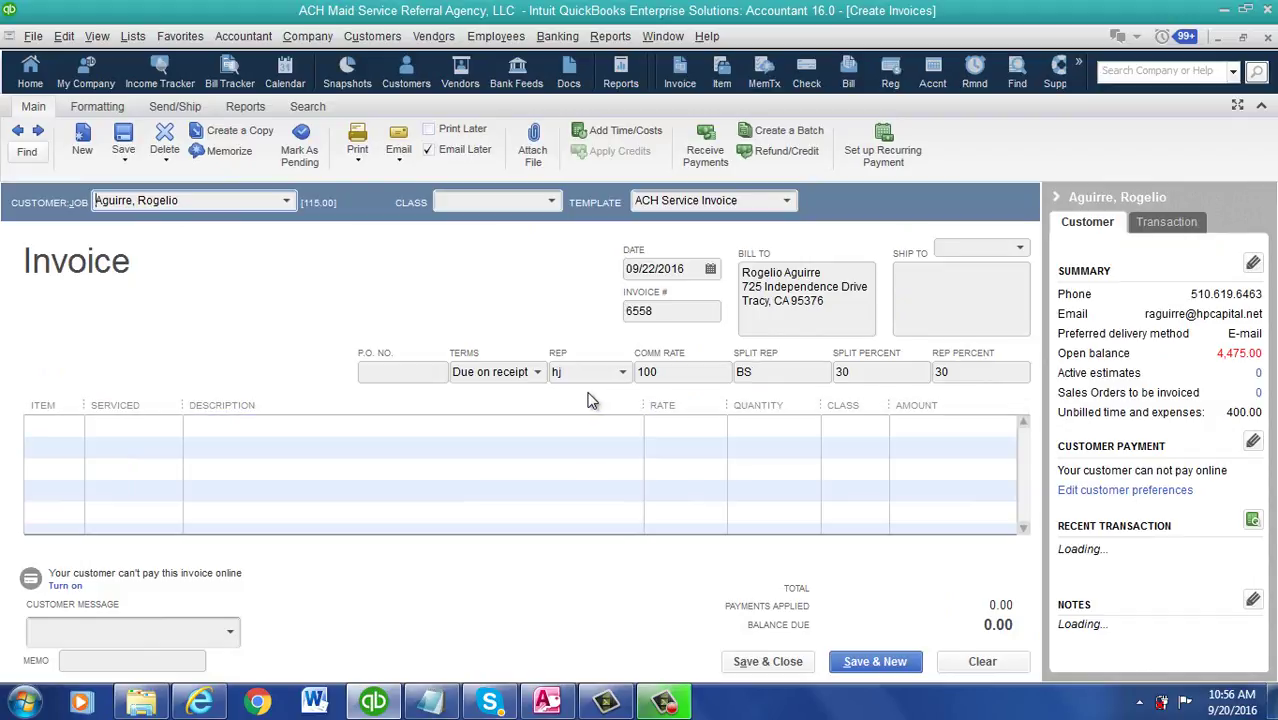
# - Add item 100 house cleaning service with quantity 3 to the invoice
pyautogui.click(69, 431)
pyautogui.click(75, 426)
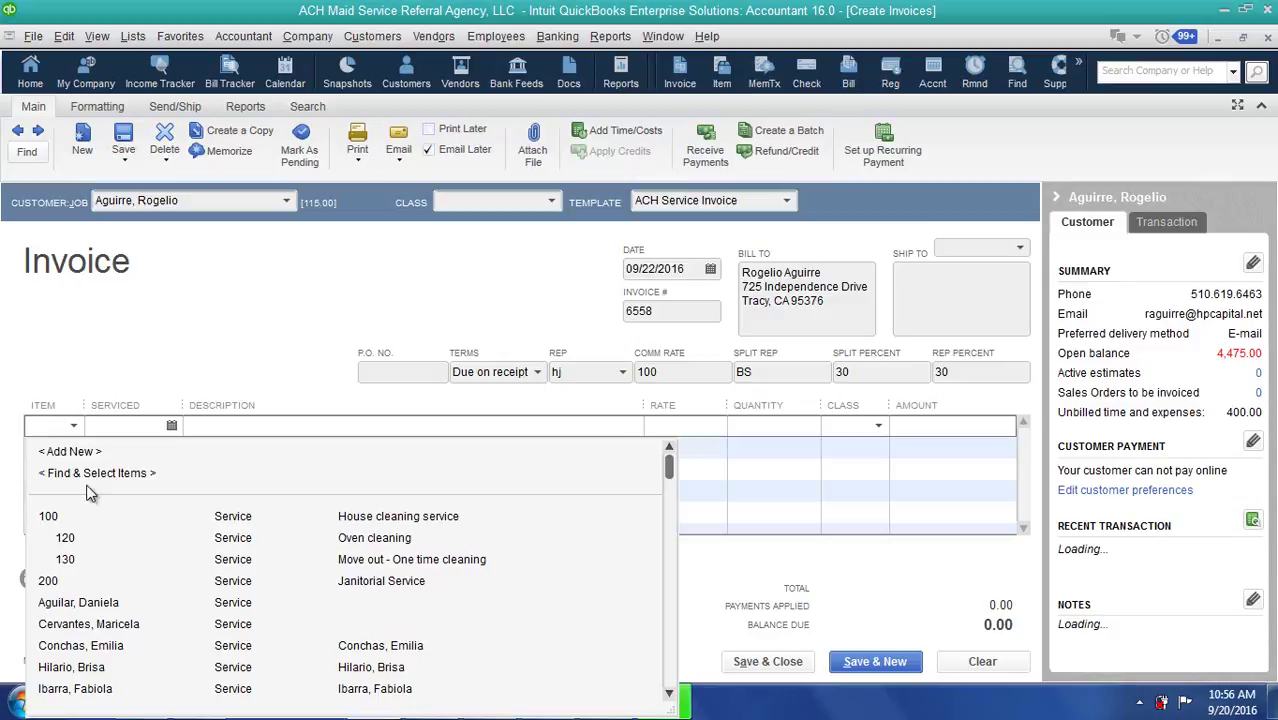
pyautogui.click(60, 514)
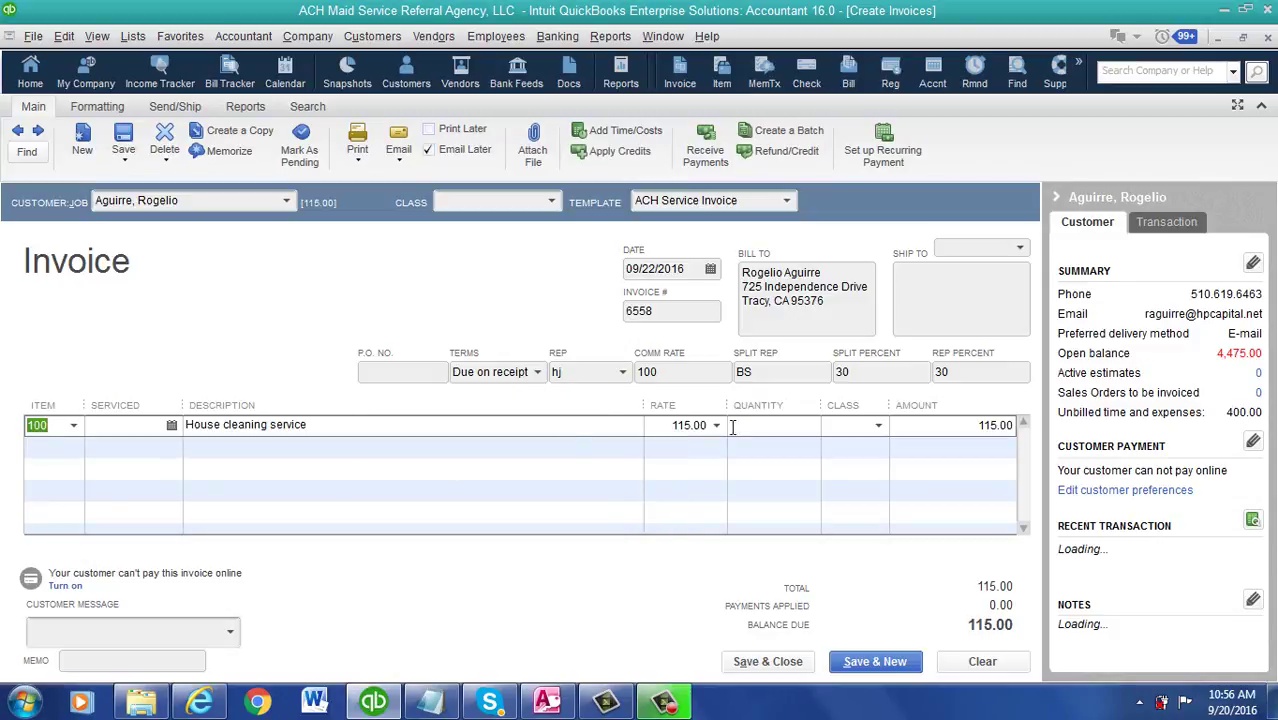
pyautogui.click(776, 424)
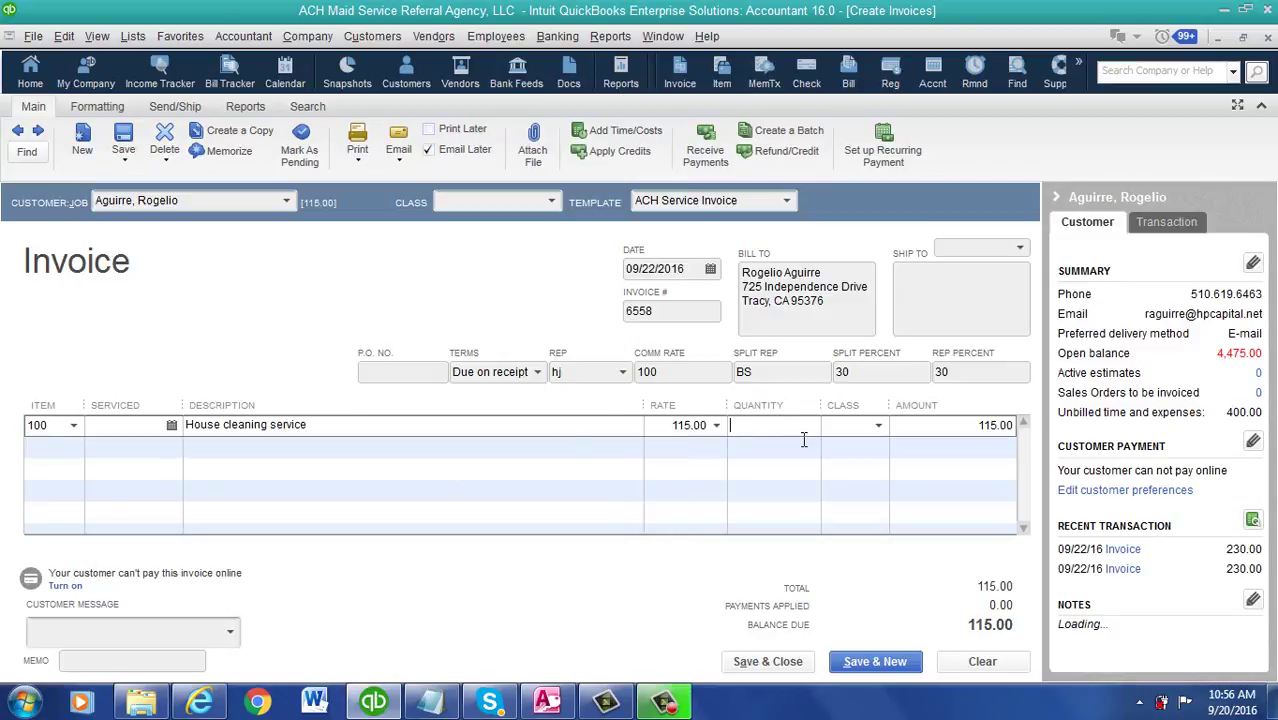
pyautogui.write('3')
pyautogui.press('Tab')
pyautogui.press('Tab')
pyautogui.press('Tab')
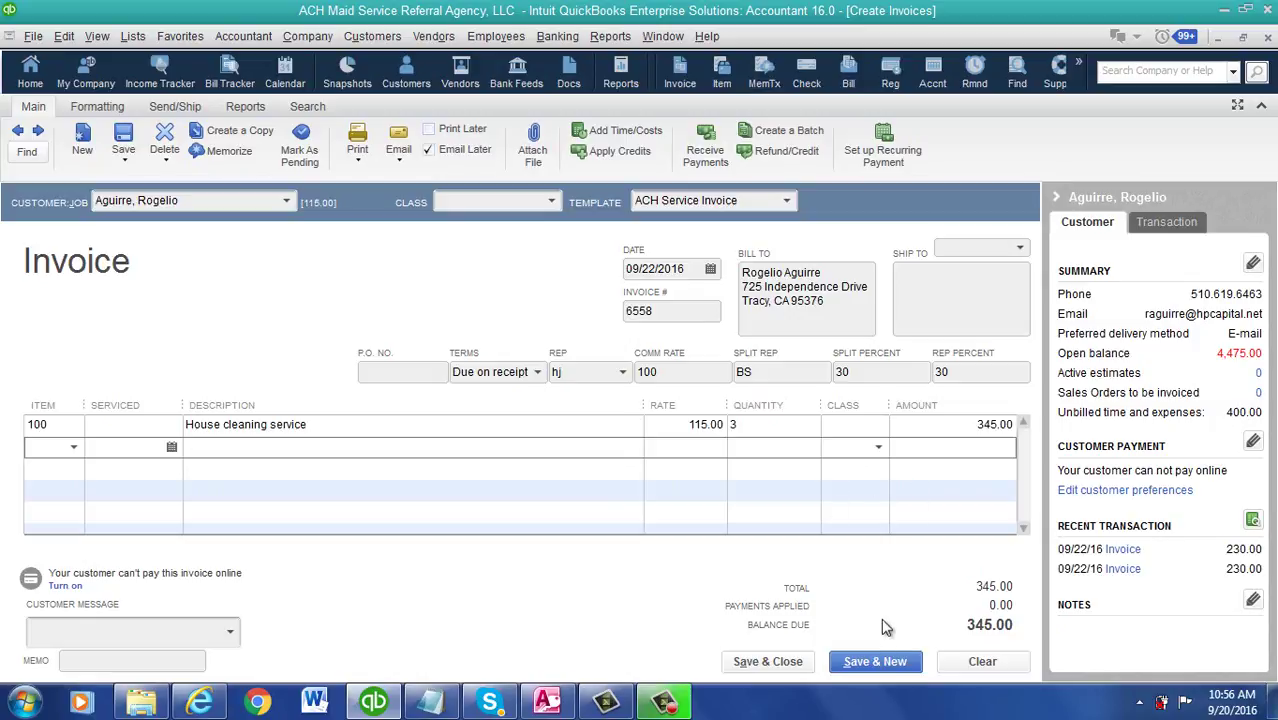
# - Save invoice 6558 totalling 345.00 despite missing classes, then switch to QB Comm Calc
pyautogui.click(757, 664)
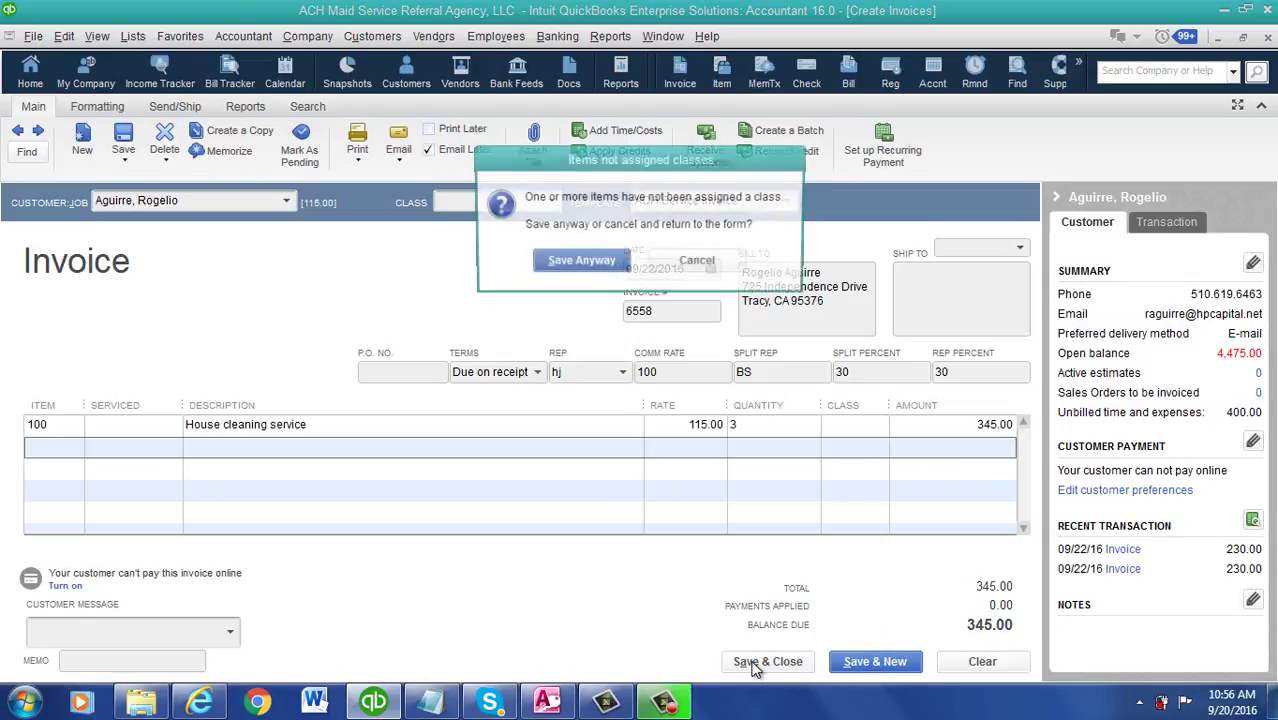
pyautogui.click(579, 263)
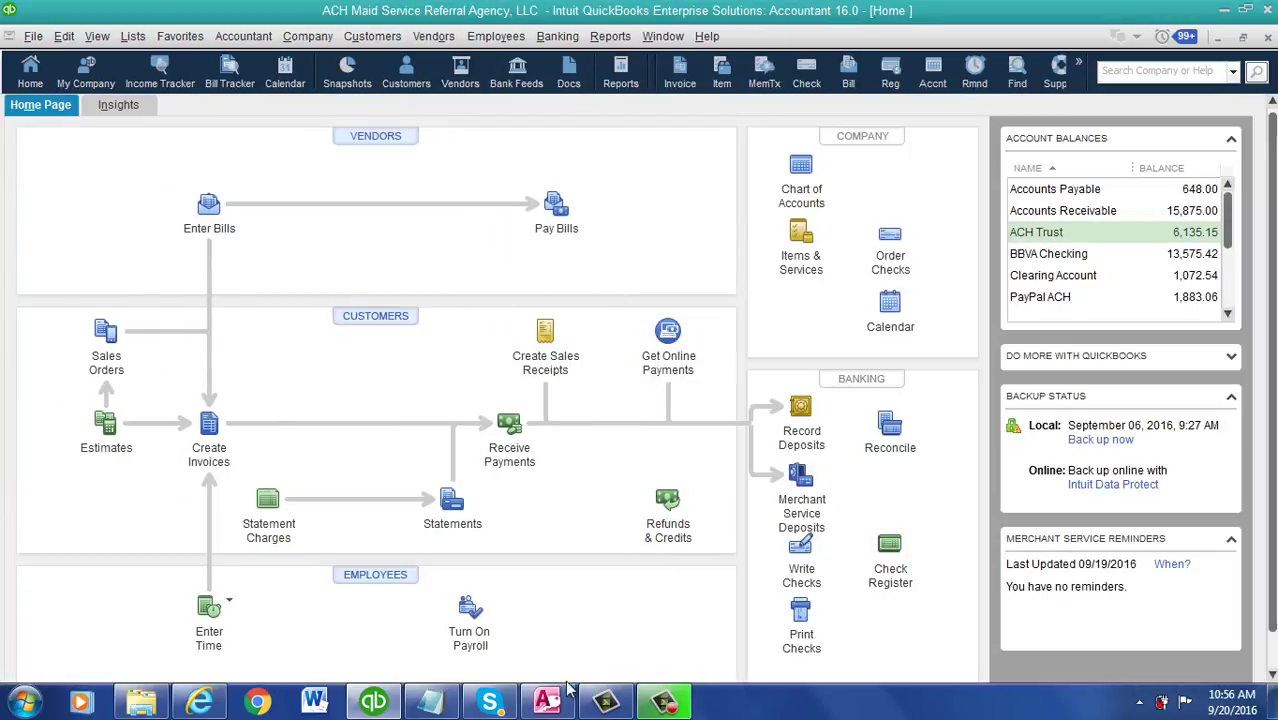
pyautogui.click(548, 702)
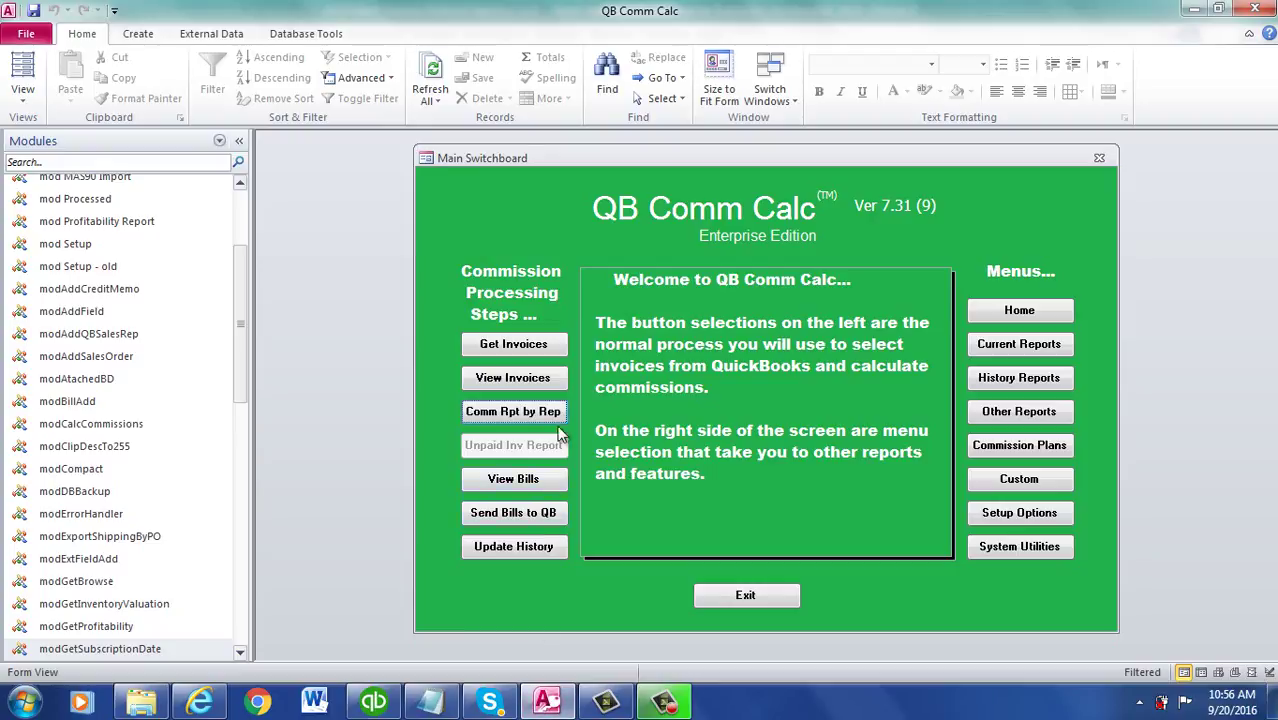
# - Import the 9/22/2016 invoices, review invoice 6555's two 30.00% reps at $69.00 each, and close the form
pyautogui.click(529, 355)
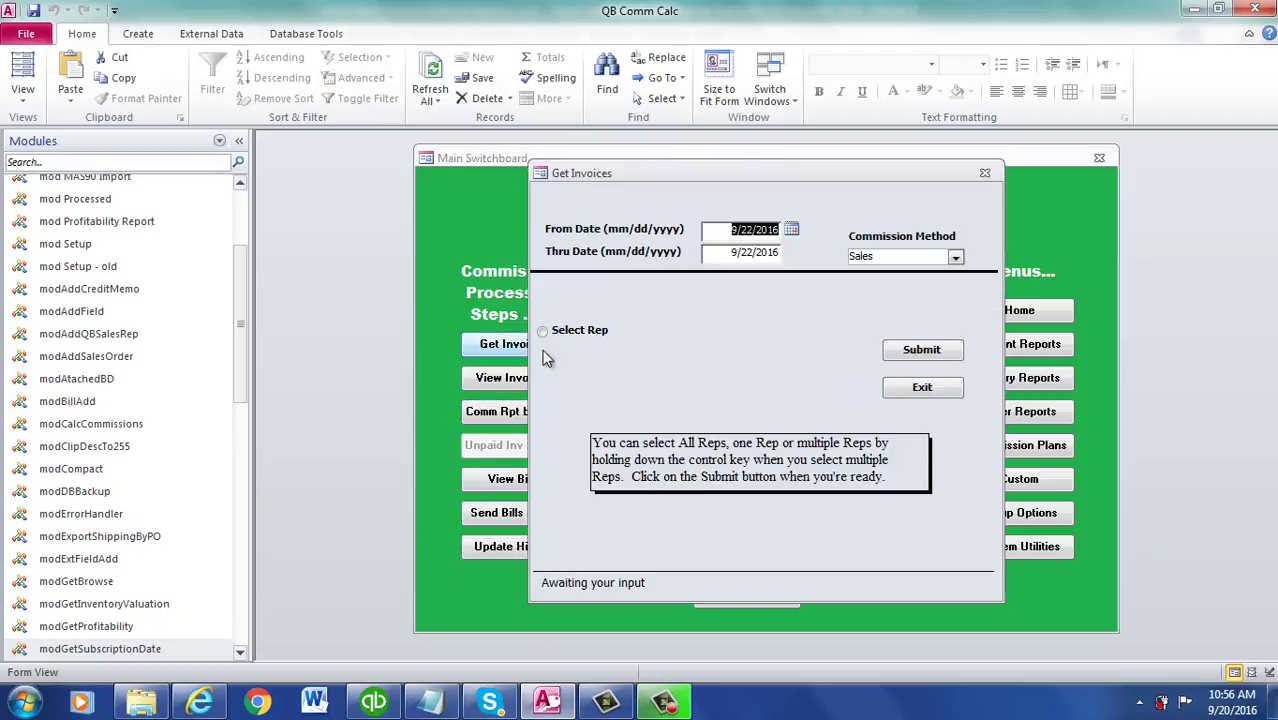
pyautogui.click(920, 356)
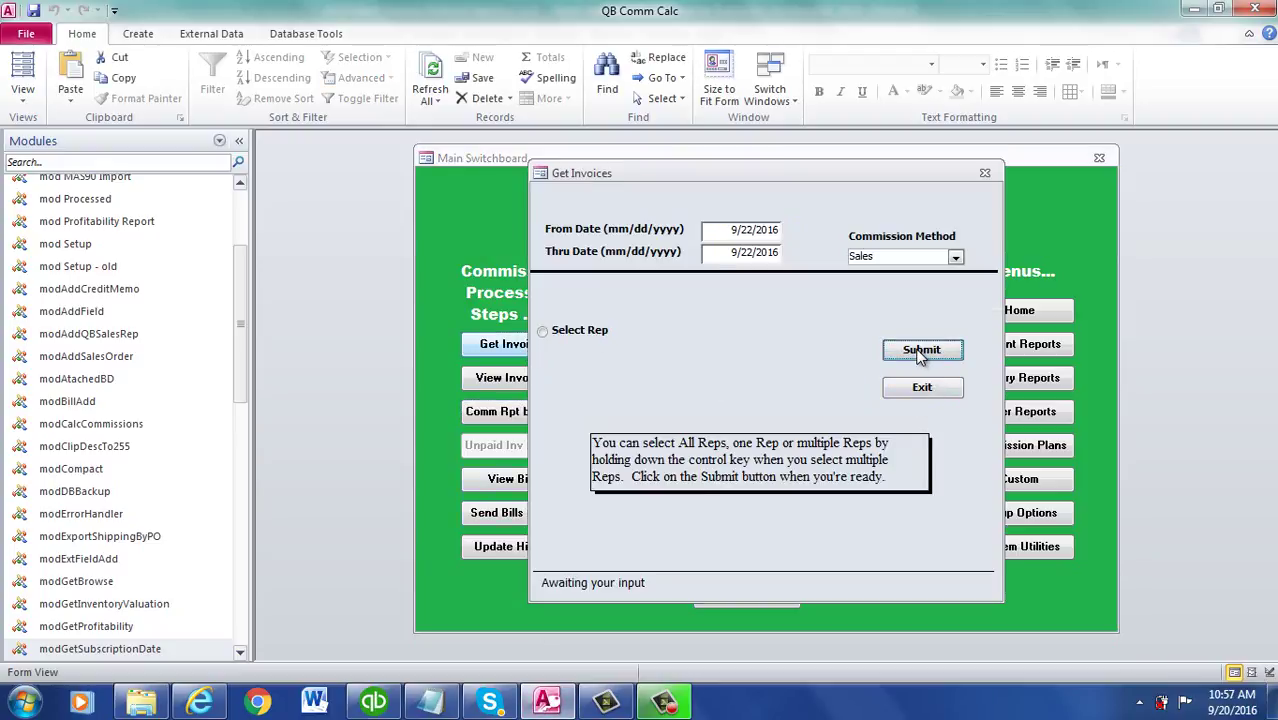
pyautogui.click(920, 352)
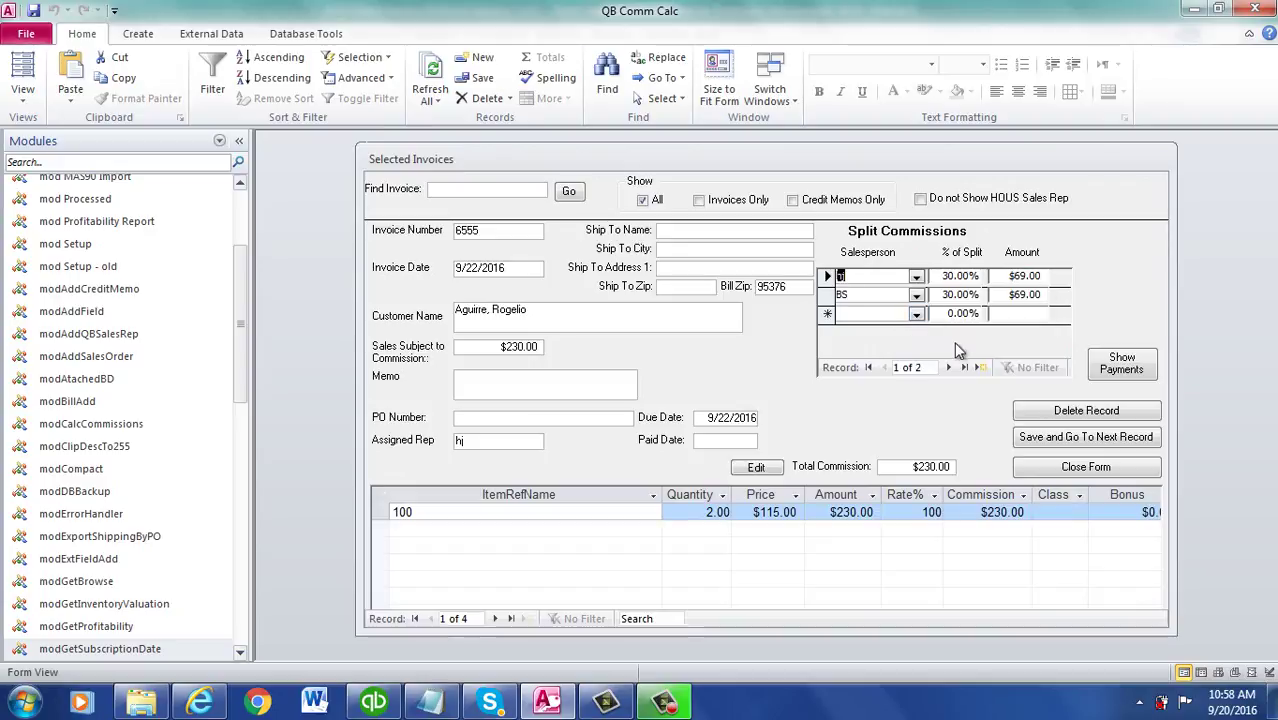
pyautogui.click(1080, 470)
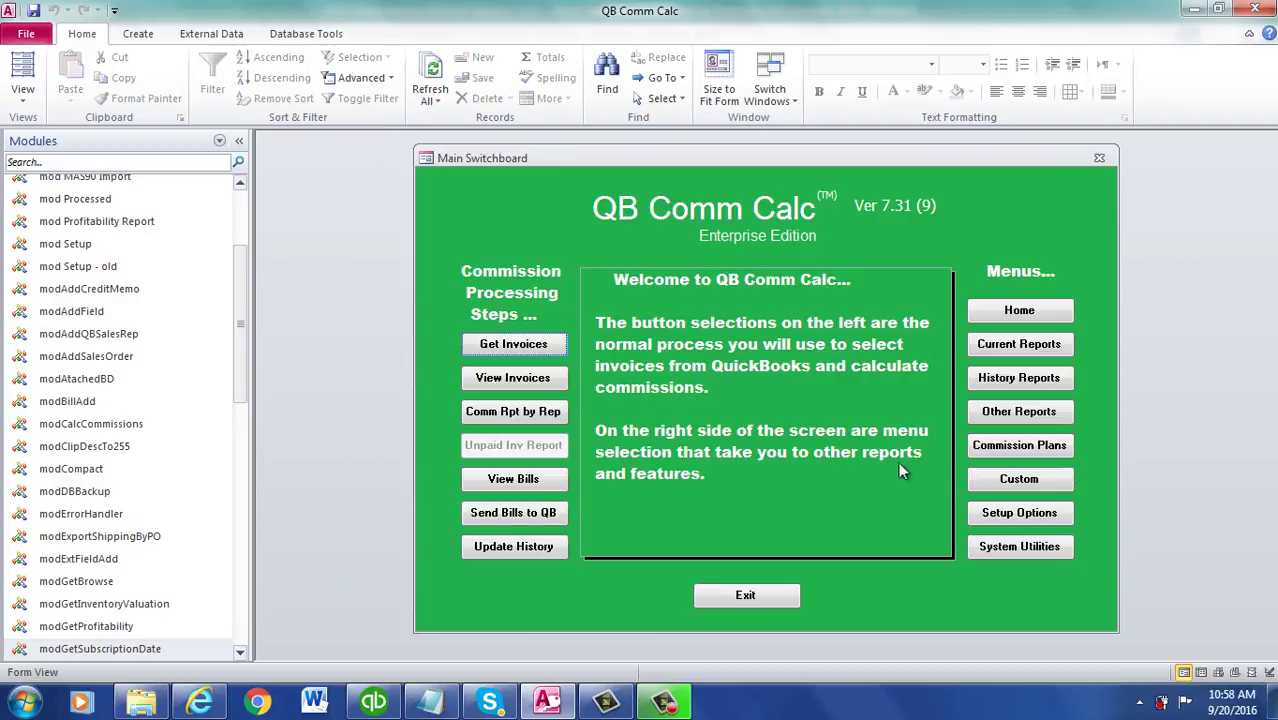
pyautogui.click(513, 412)
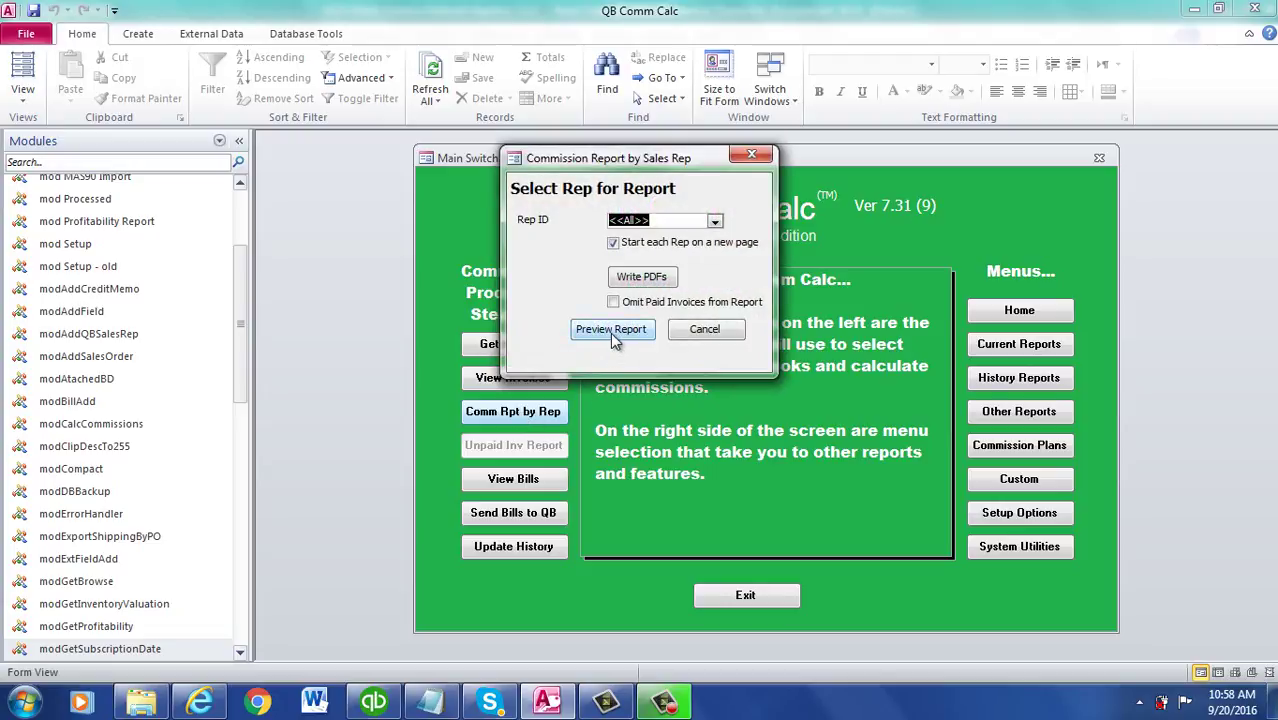
pyautogui.click(612, 333)
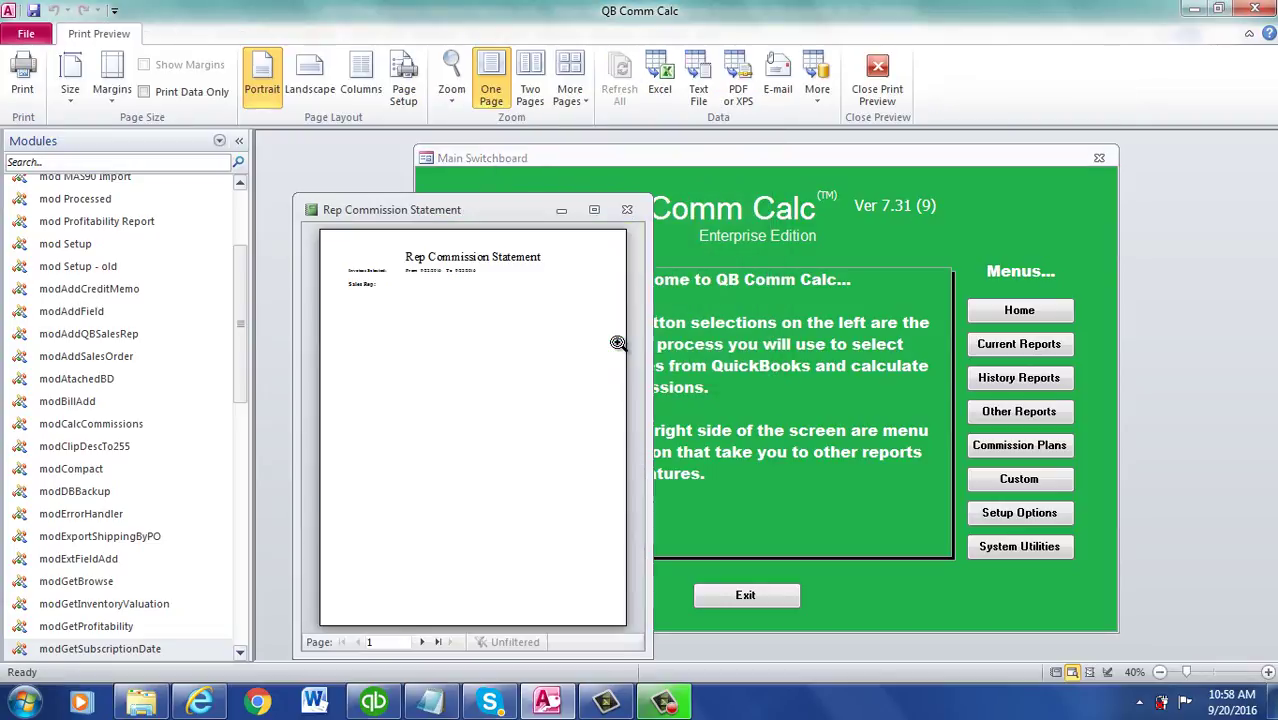
pyautogui.click(596, 212)
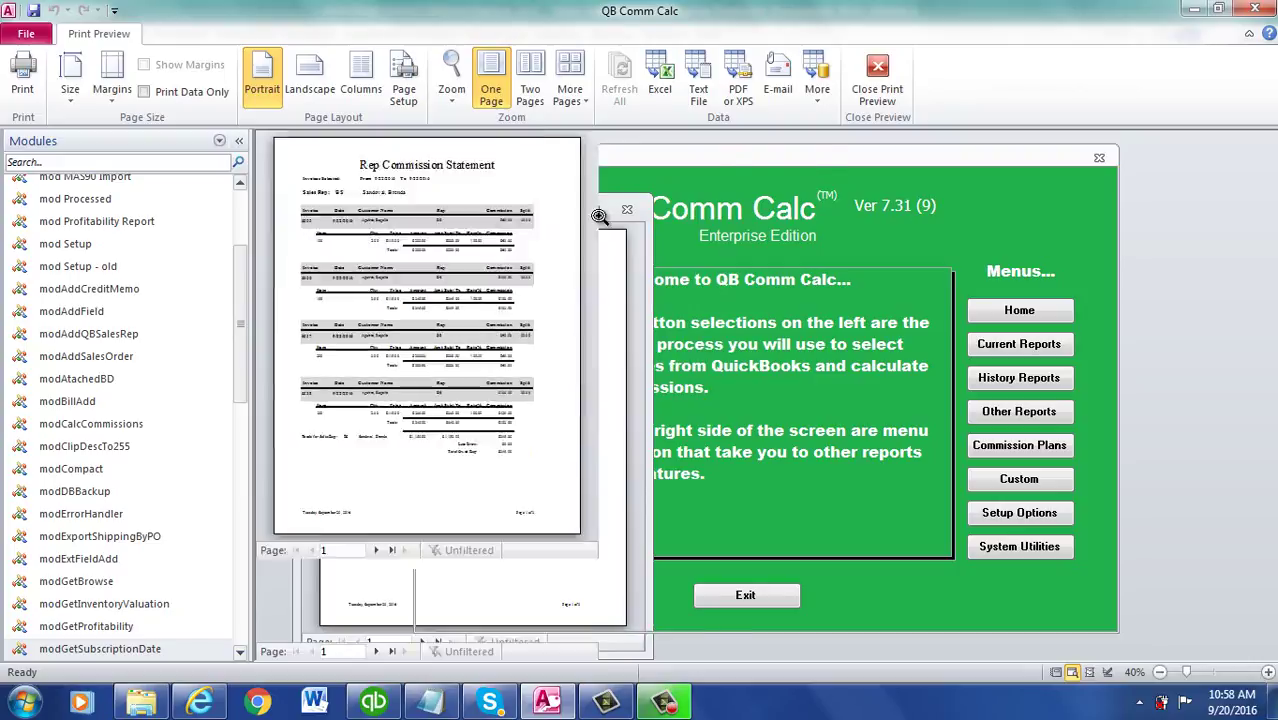
pyautogui.click(681, 272)
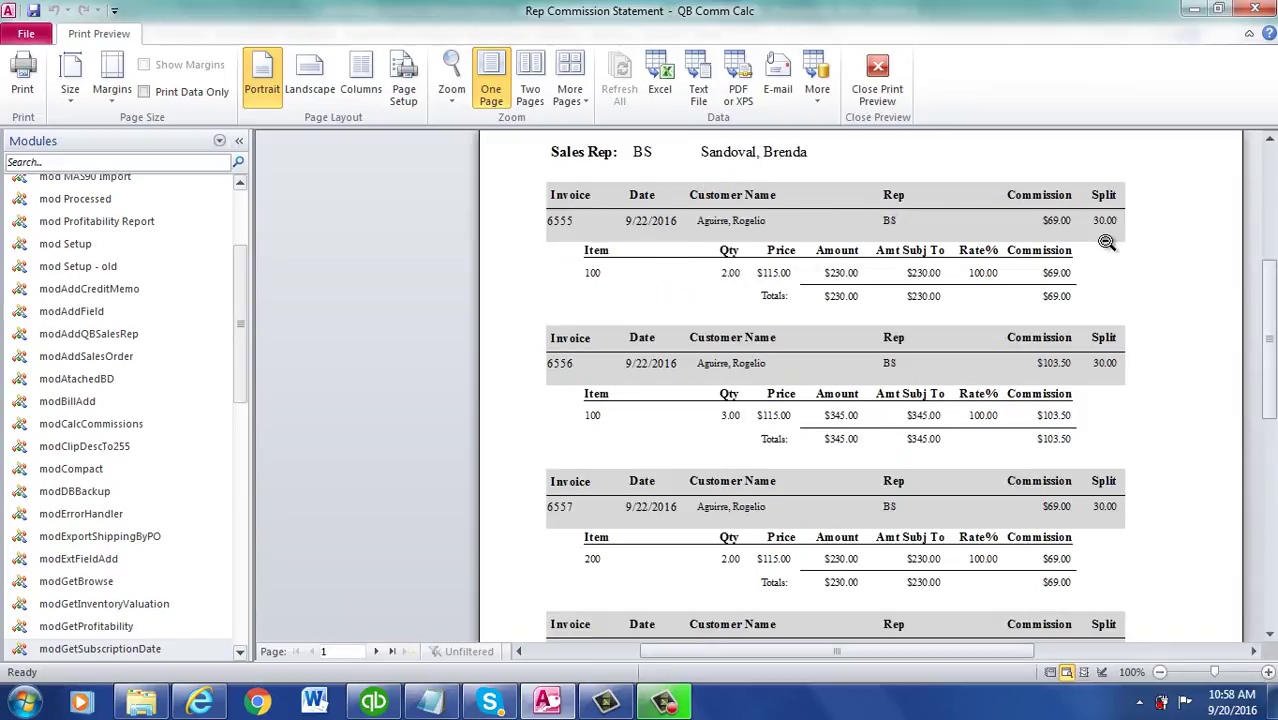
pyautogui.moveTo(1270, 352); pyautogui.dragTo(1270, 467)
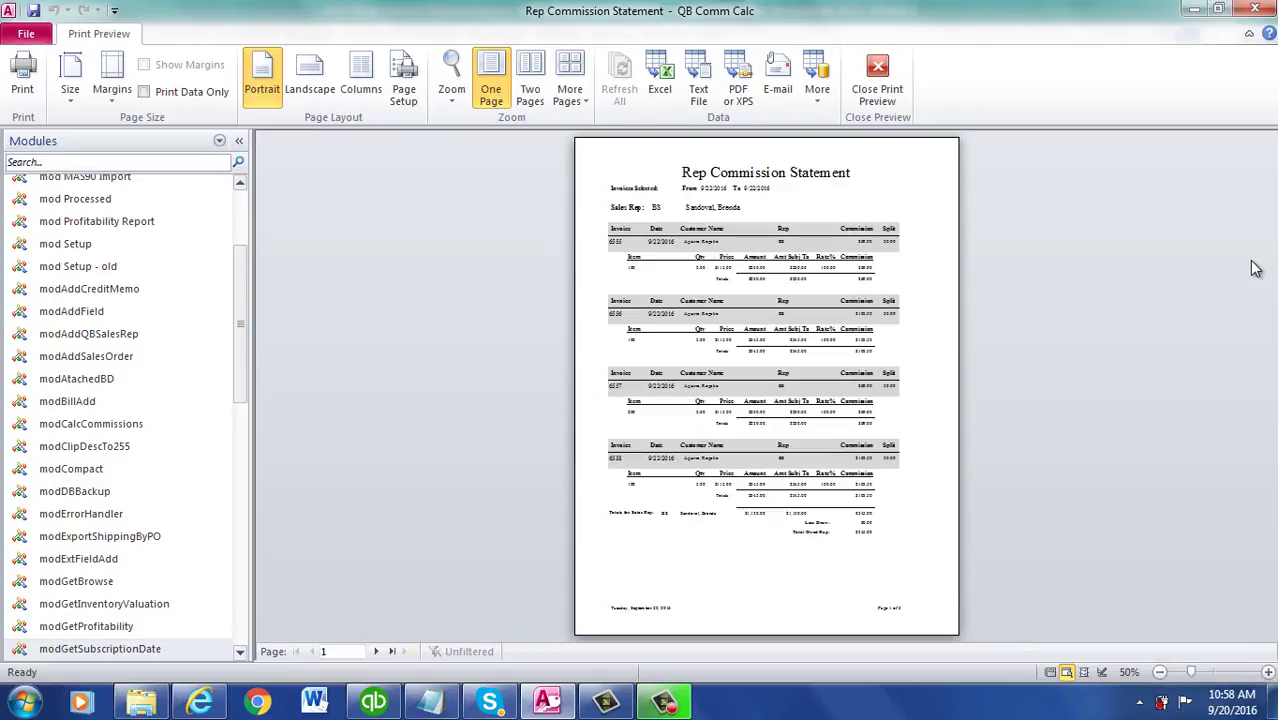
pyautogui.click(882, 70)
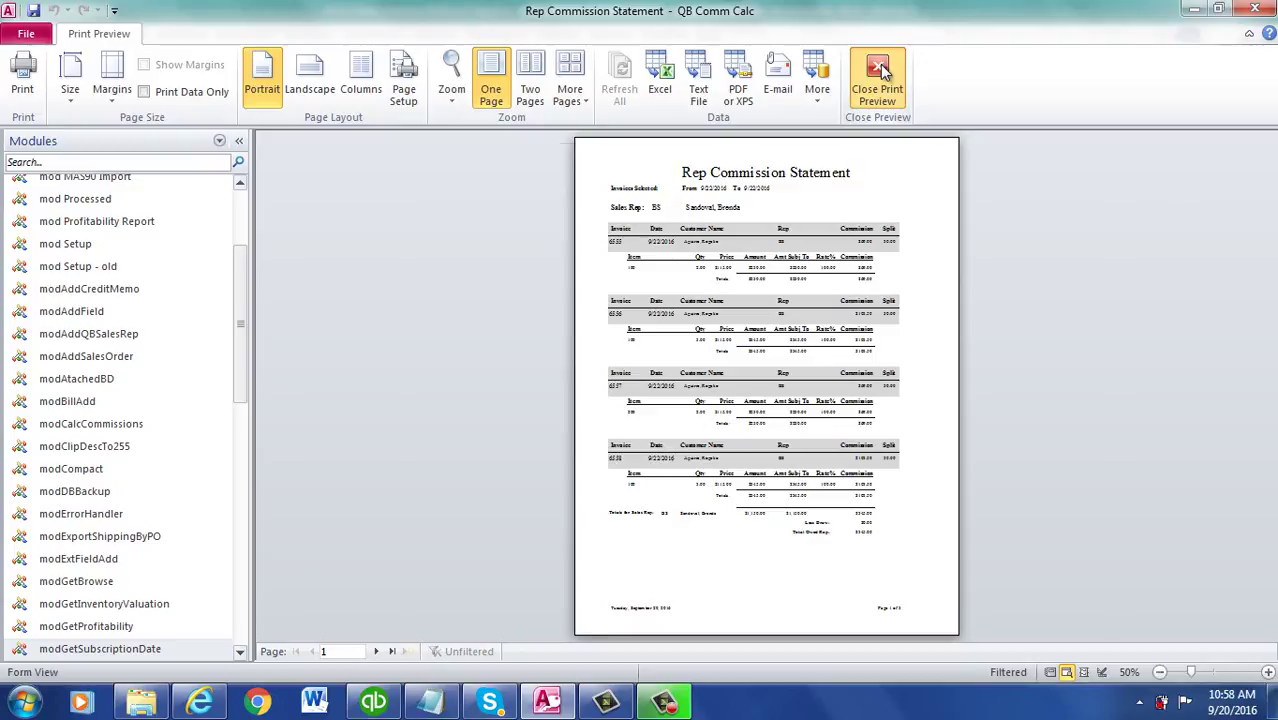